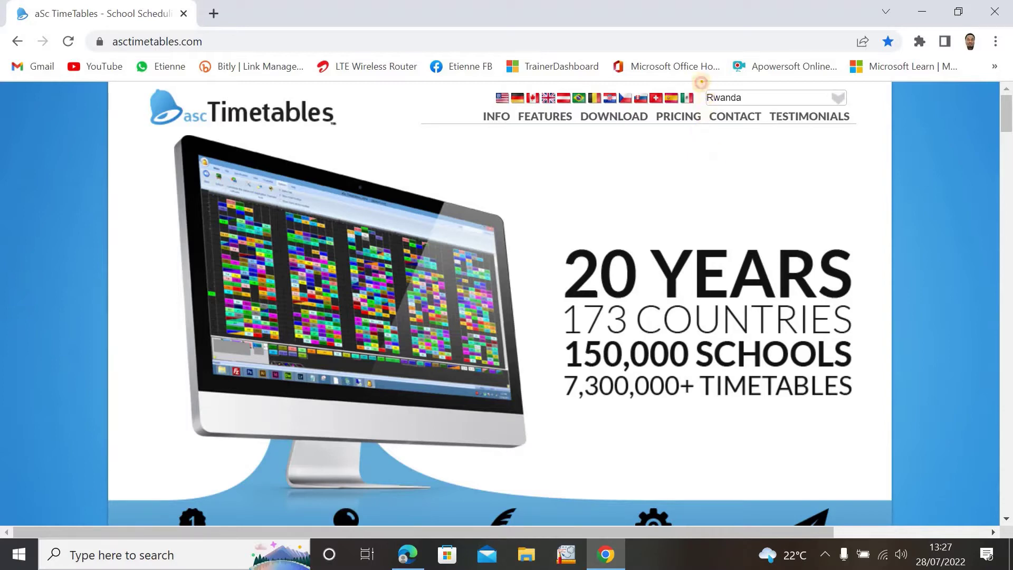
left_click_drag(810, 115, 859, 116)
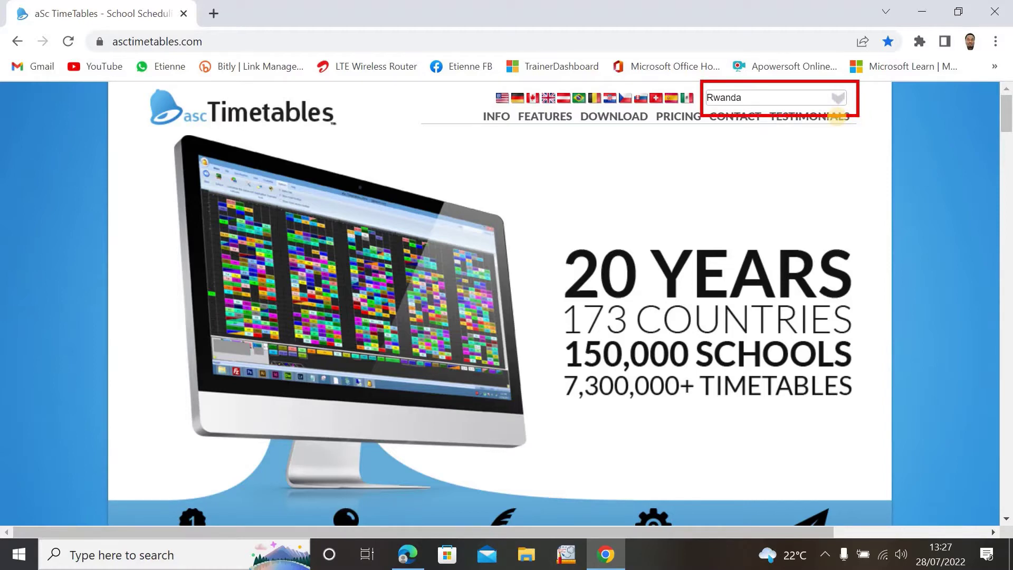
left_click(959, 7)
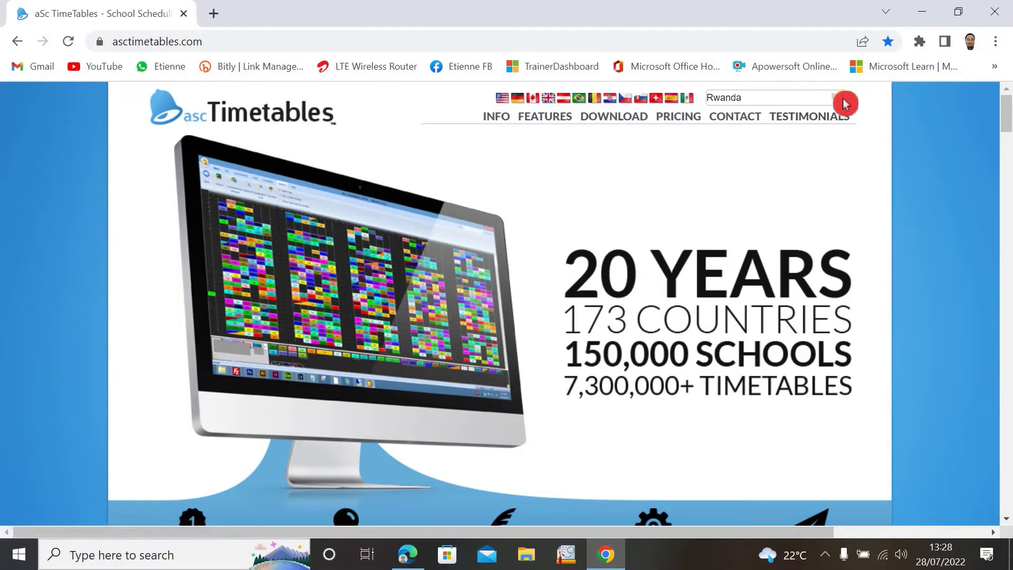
left_click(844, 101)
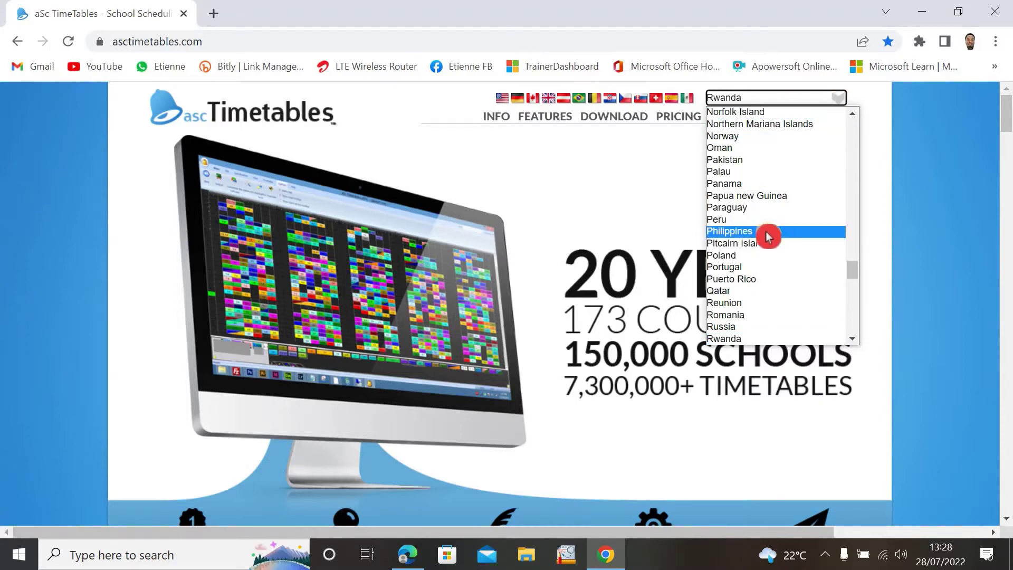
scroll(826, 207, "down", 10)
scroll(826, 207, "up", 20)
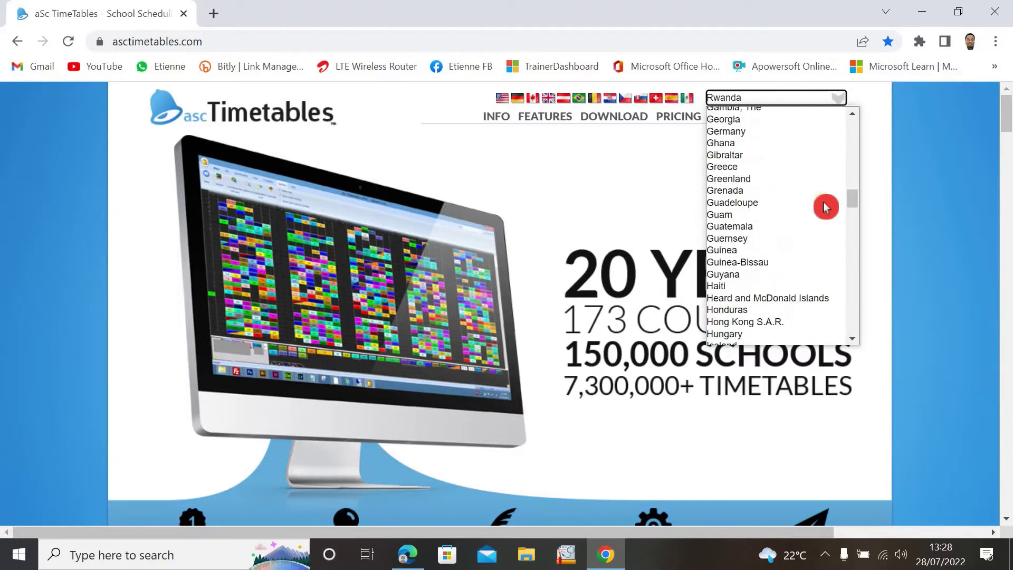
left_click(686, 157)
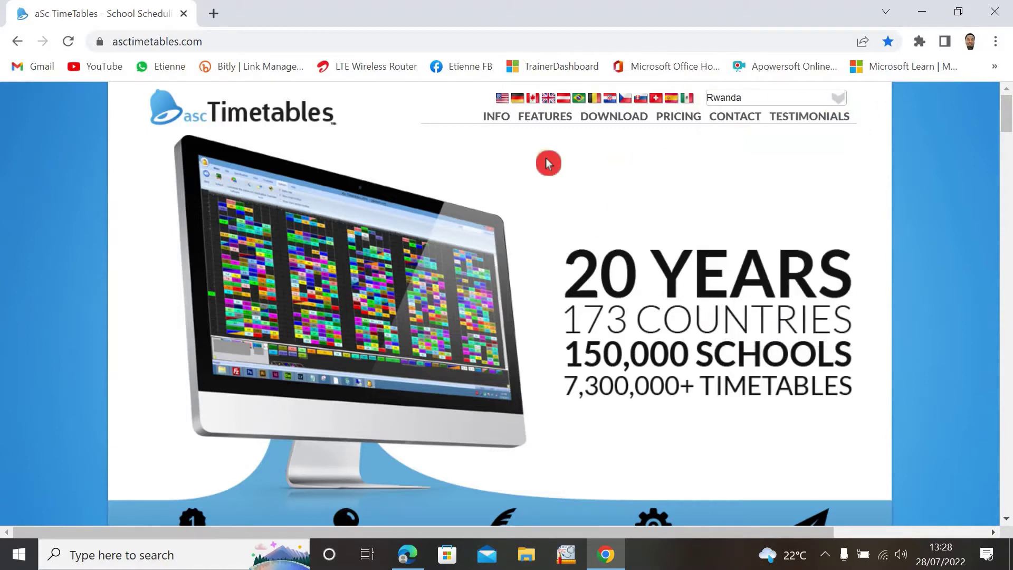
Scroll through the features and pricing table on the aSc TimeTables home page
scroll(1008, 115, "down", 3)
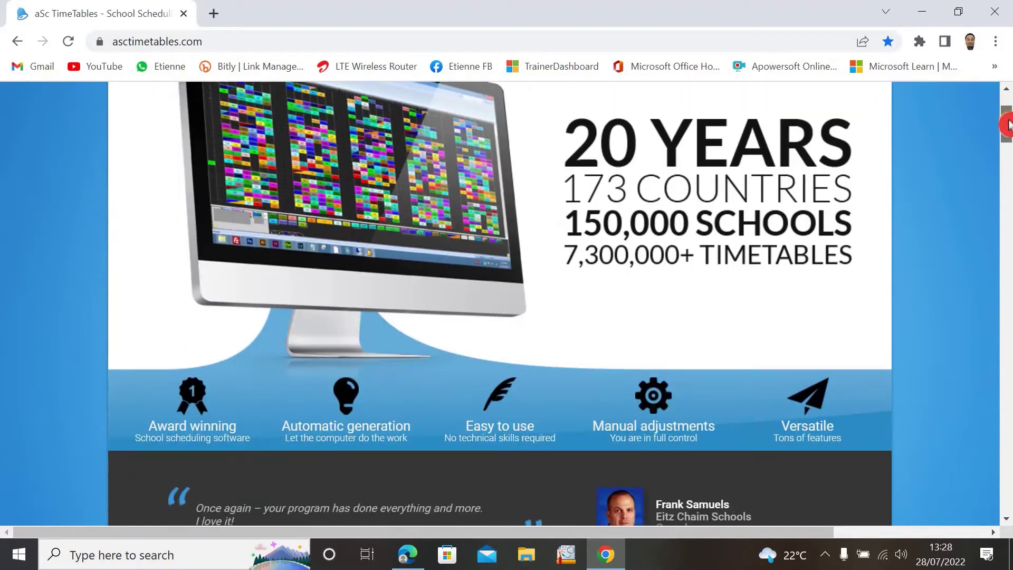
scroll(599, 185, "down", 6)
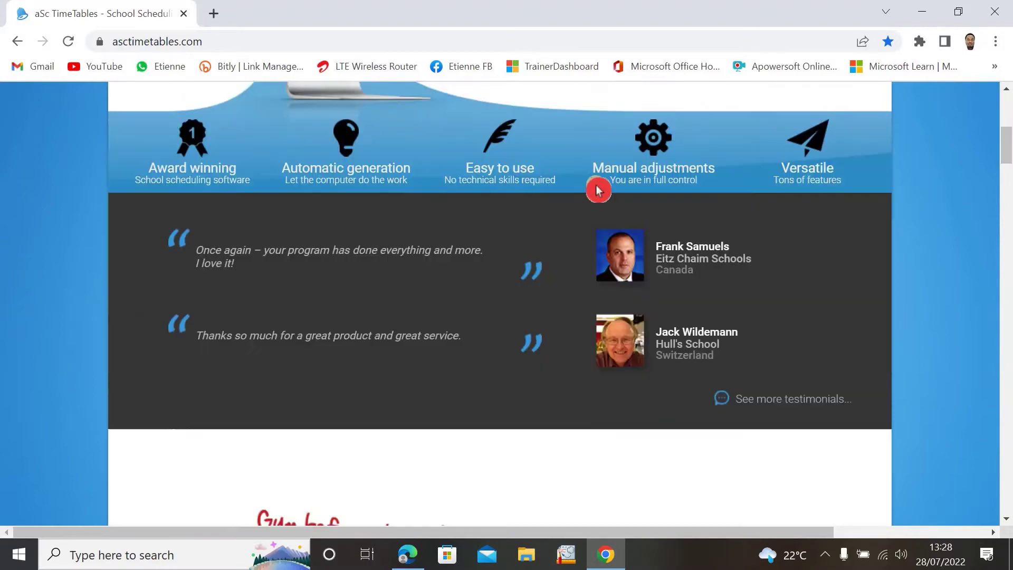
scroll(599, 185, "up", 8)
scroll(598, 183, "down", 11)
scroll(598, 183, "down", 20)
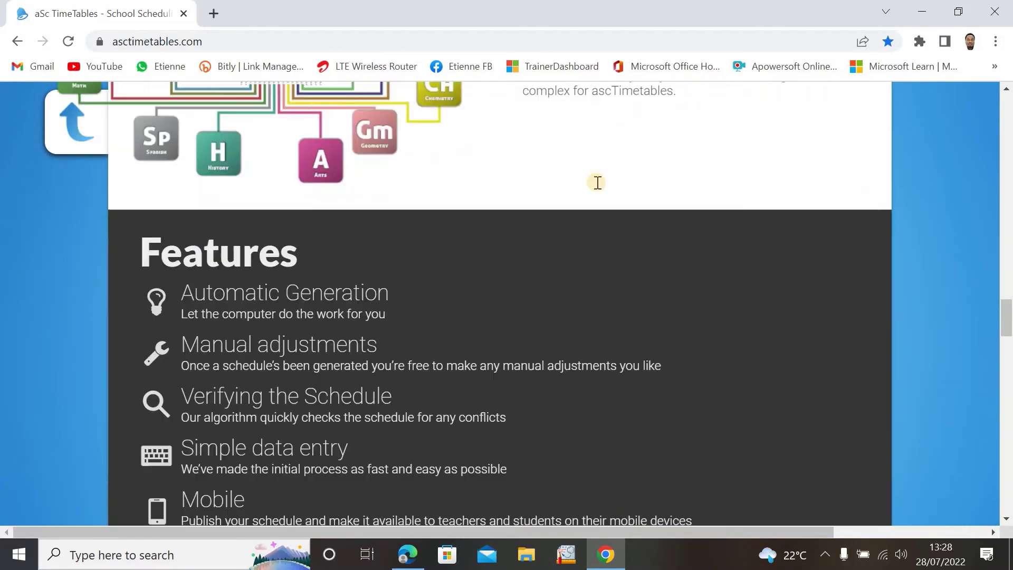
scroll(598, 184, "up", 10)
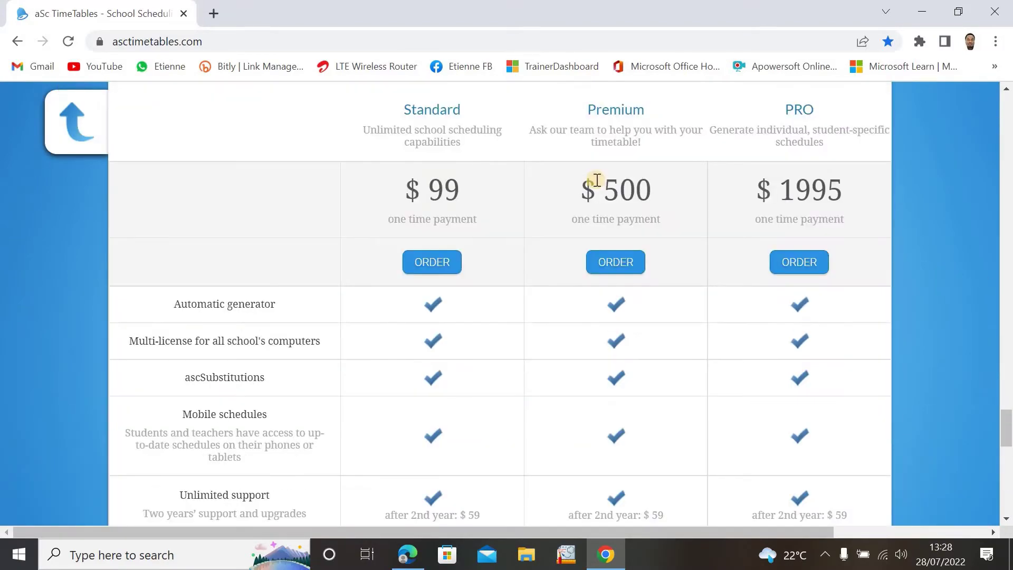
scroll(597, 180, "up", 7)
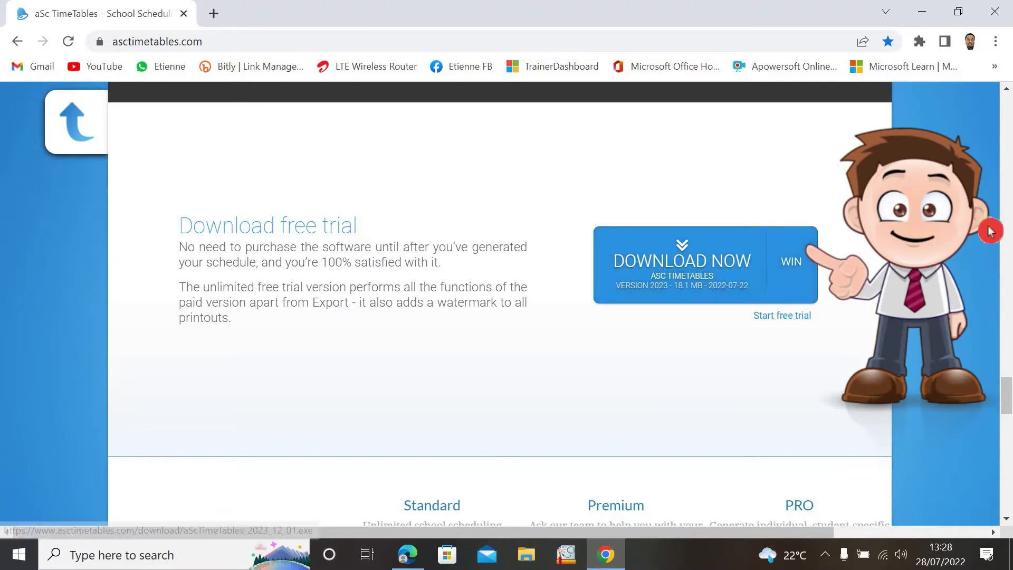
Drag the scrollbar back up to the Download free trial offer (version 2023, 18.1 MB)
left_click_drag(1008, 384, 1005, 408)
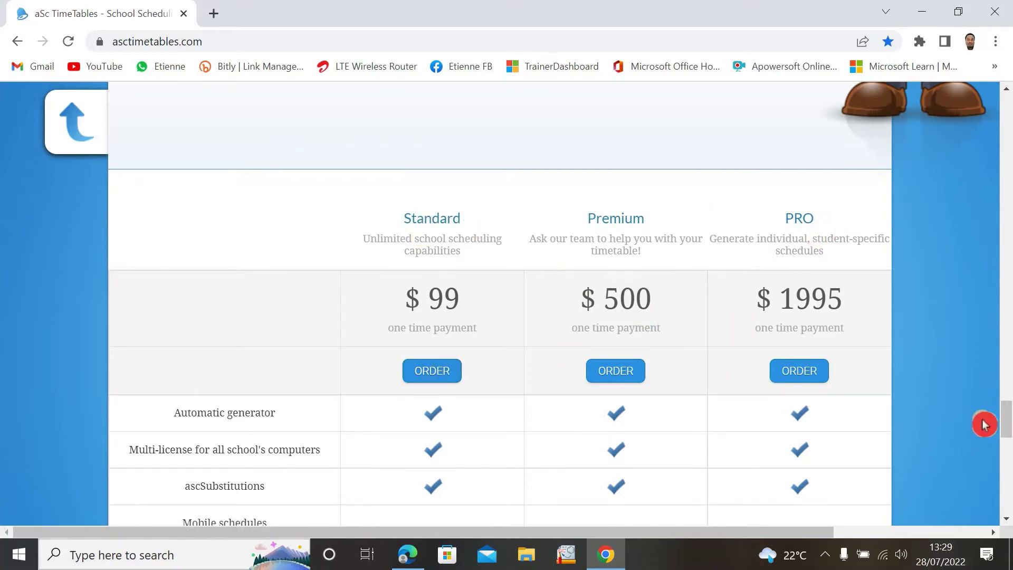
left_click_drag(1006, 423, 1008, 393)
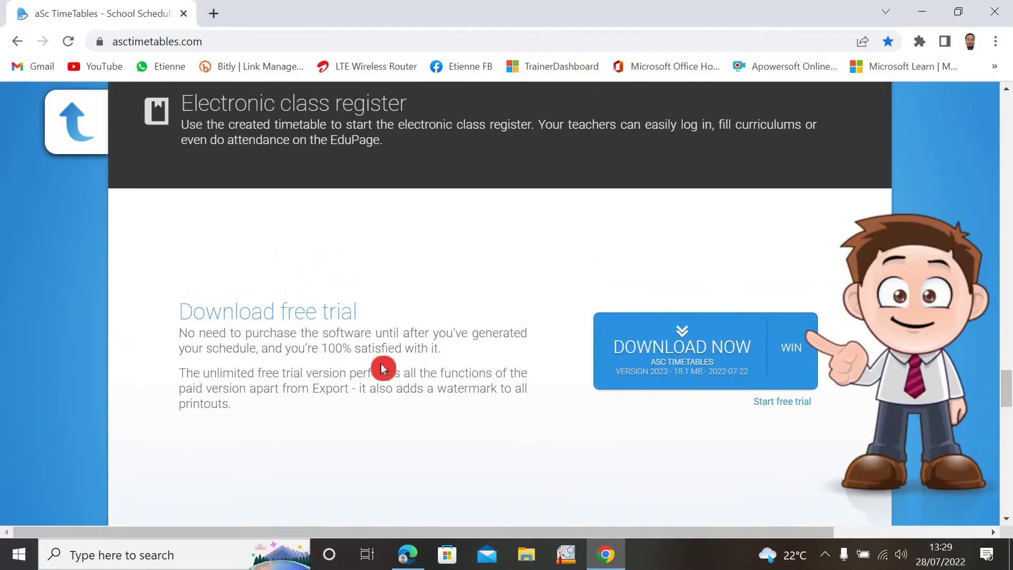
left_click(158, 325)
left_click(156, 304)
left_click(423, 290)
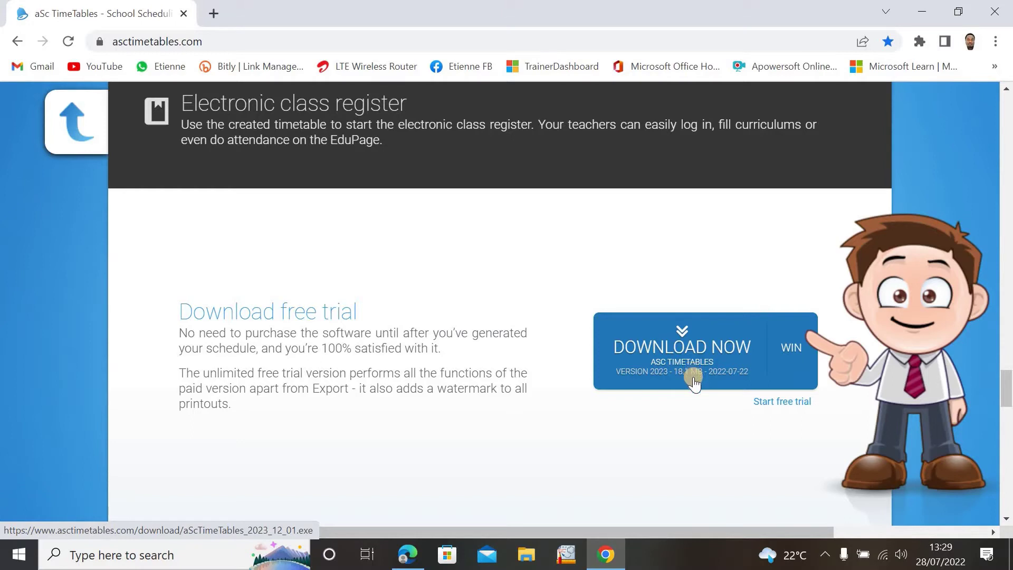
Start downloading the free trial installer and open the menu for the running download
left_click(566, 334)
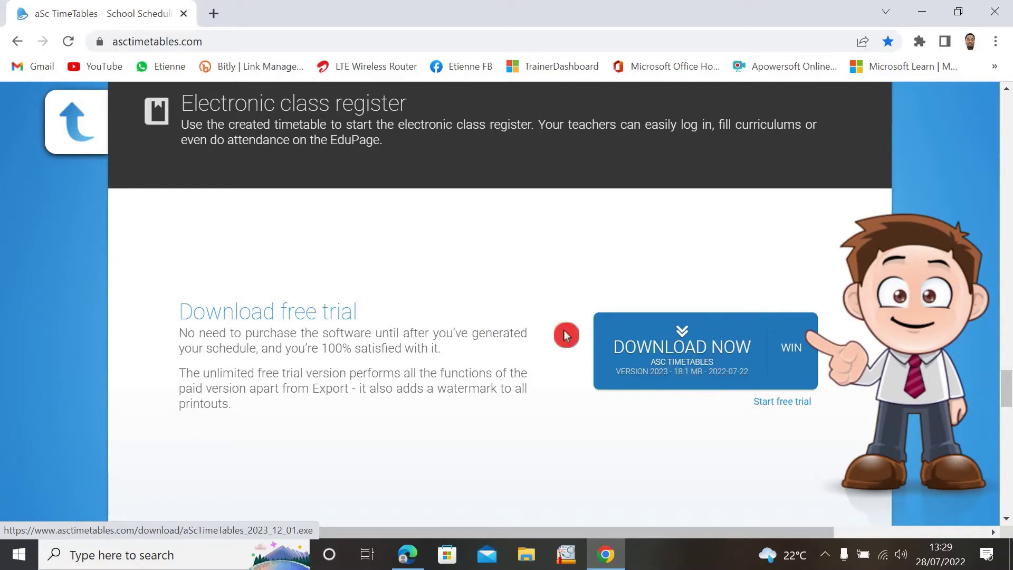
left_click(677, 348)
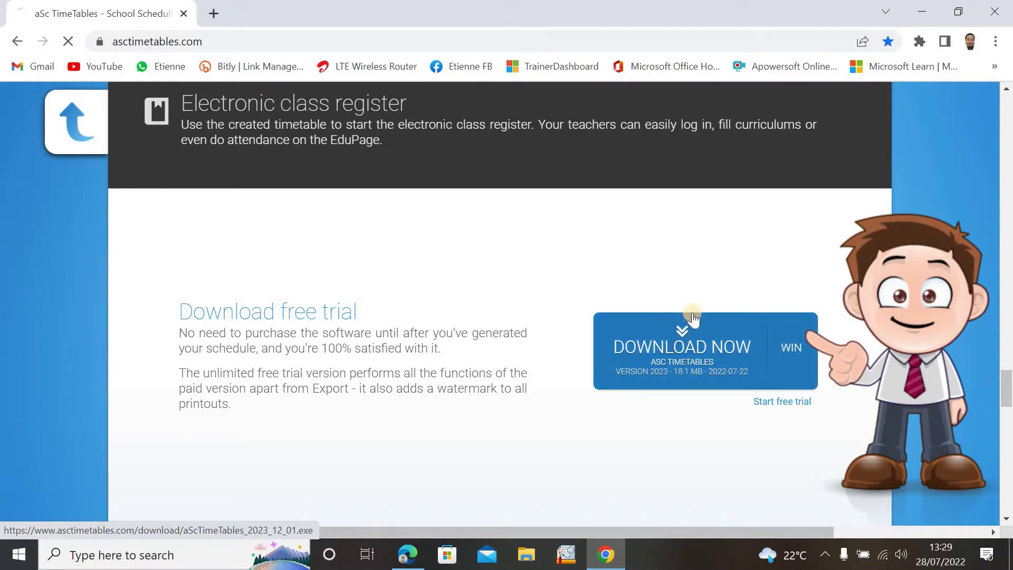
mouse_move(667, 305)
left_mouse_down()
mouse_move(502, 298)
mouse_move(628, 271)
left_mouse_up()
mouse_move(216, 443)
left_mouse_down()
mouse_move(190, 465)
mouse_move(169, 525)
mouse_move(90, 549)
mouse_move(244, 468)
mouse_move(167, 491)
left_mouse_up()
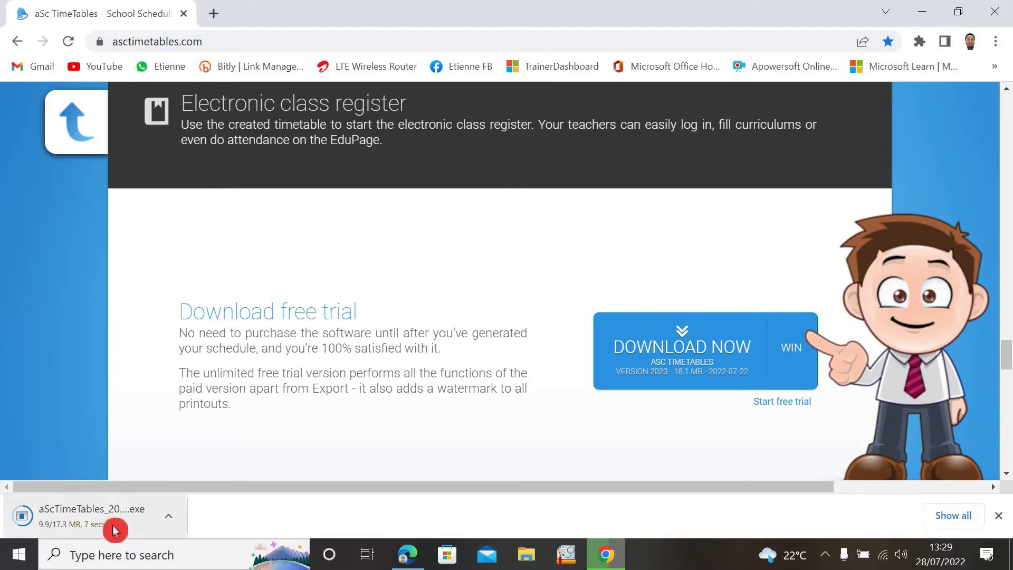
left_click(174, 519)
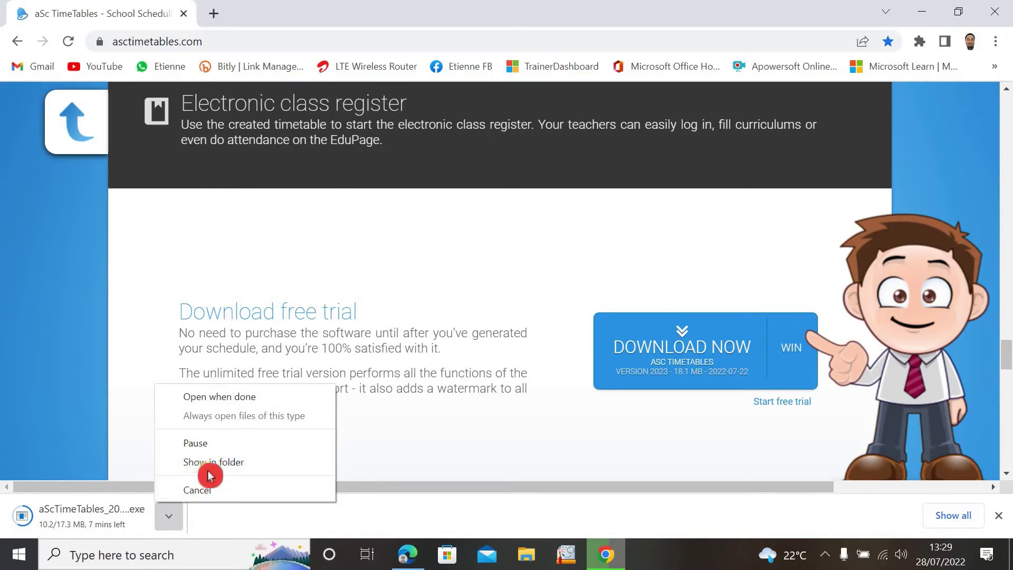
Cut the aScTimeTables_2023_12_01 installer from Downloads, then minimize Explorer and the browser
left_click(225, 467)
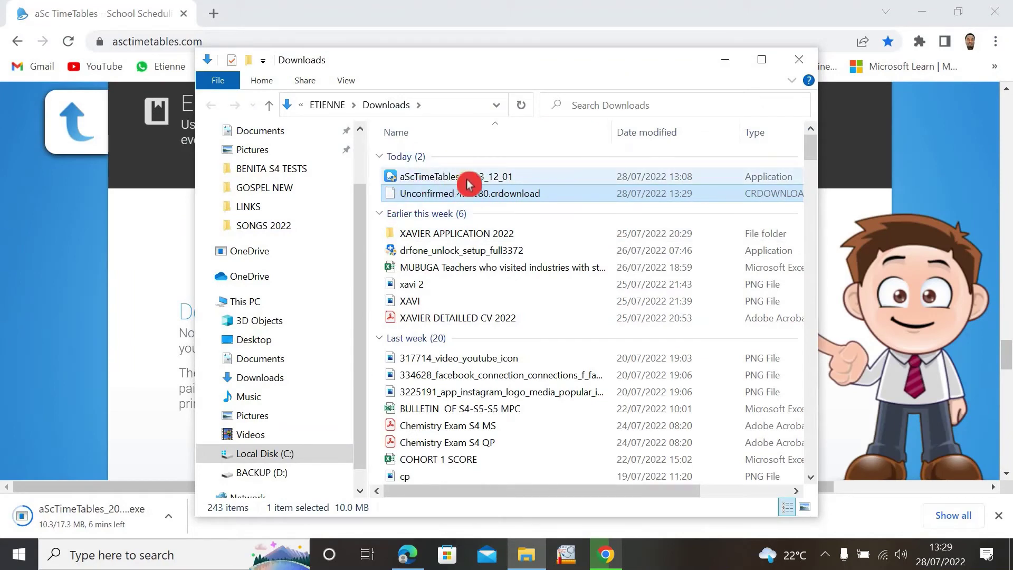
left_click(464, 183)
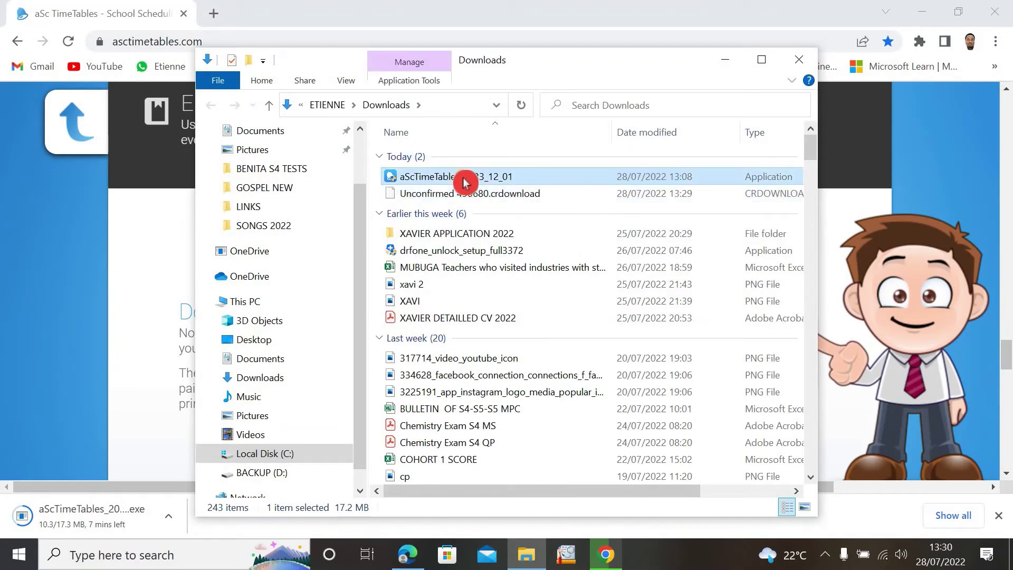
right_click(462, 183)
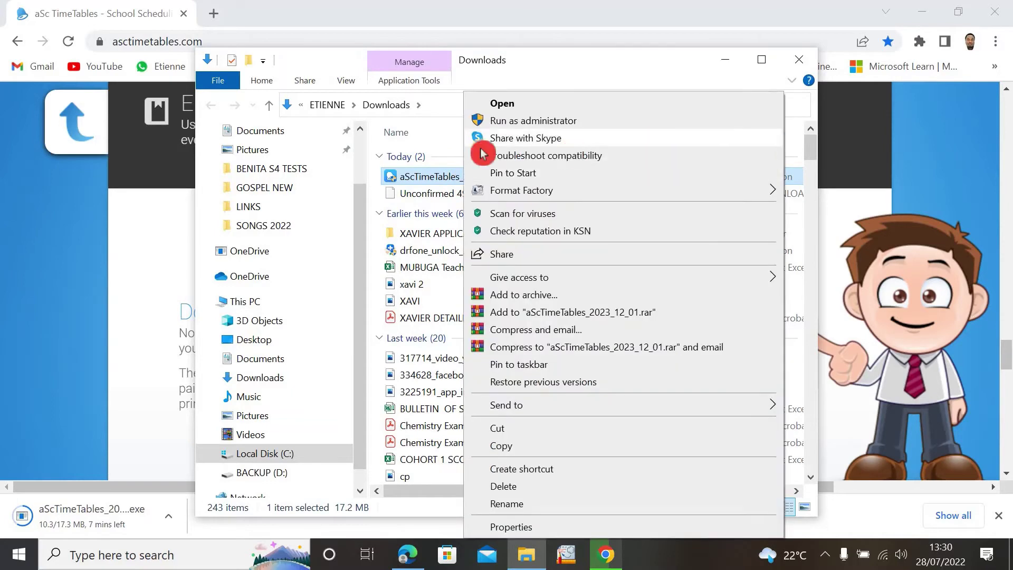
left_click(523, 429)
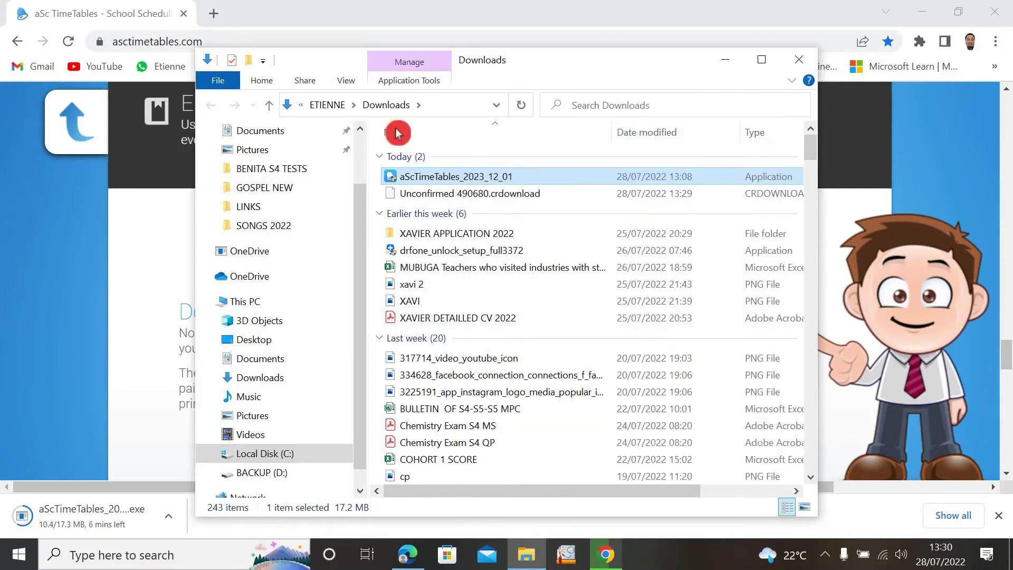
left_click(726, 64)
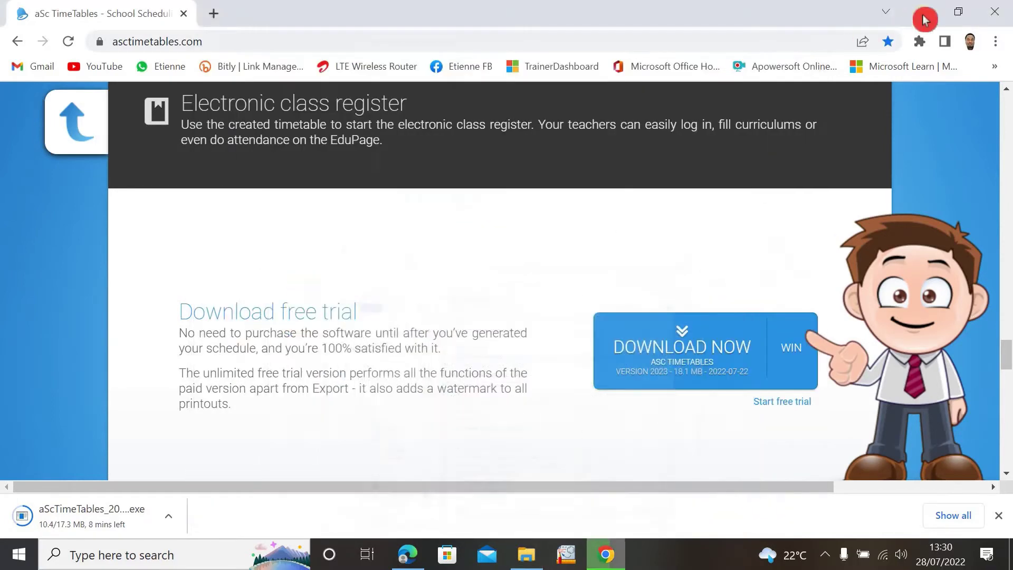
left_click(926, 20)
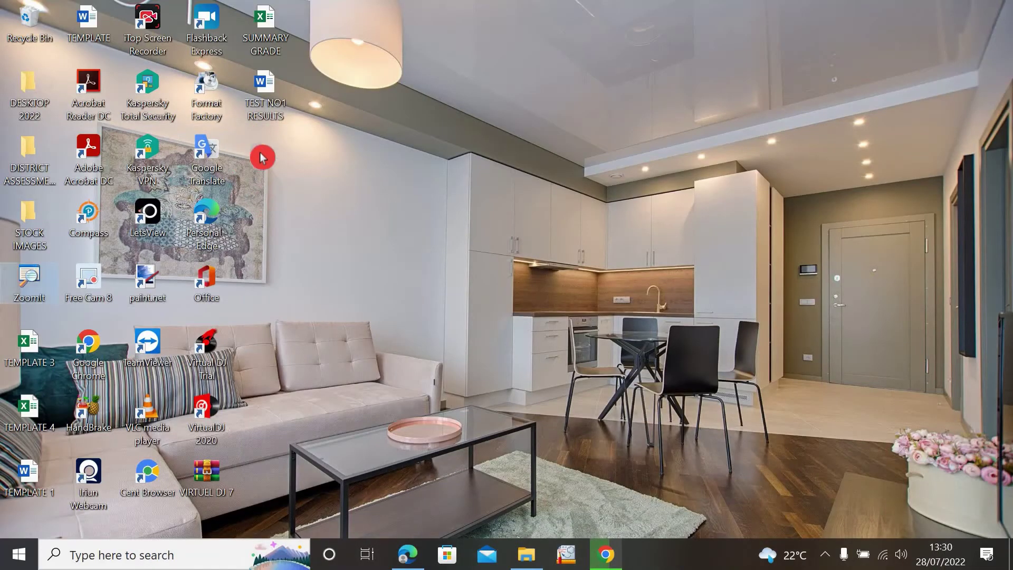
Paste the aScTimeTables_2023_12_01 installer onto the Windows desktop
right_click(241, 157)
left_click(306, 226)
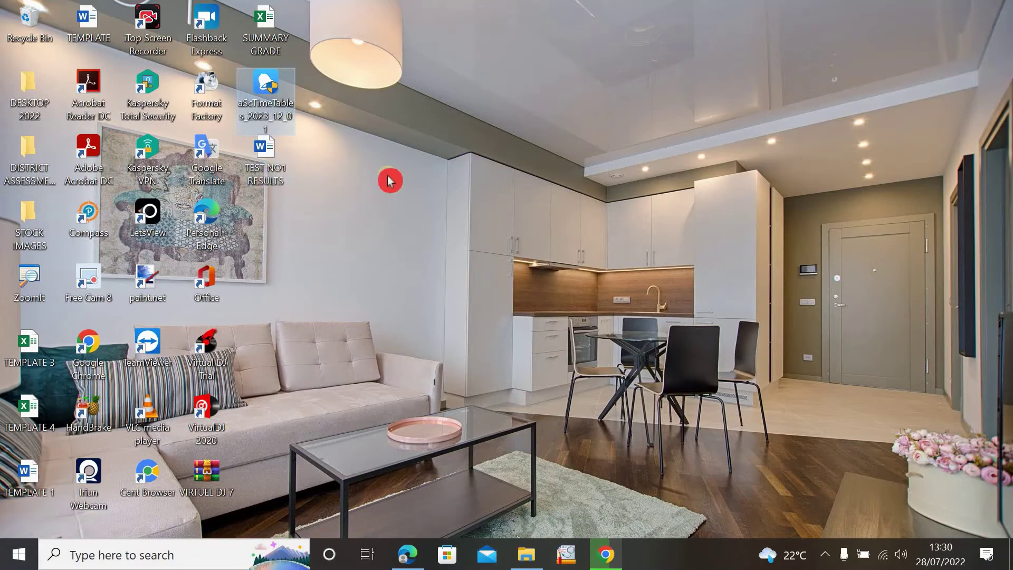
left_click(396, 147)
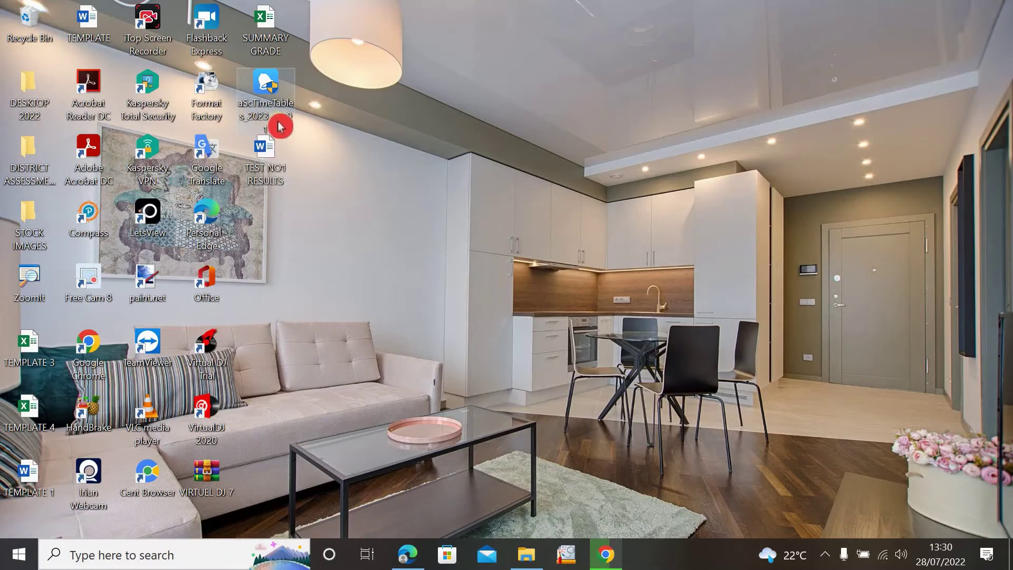
right_click(266, 89)
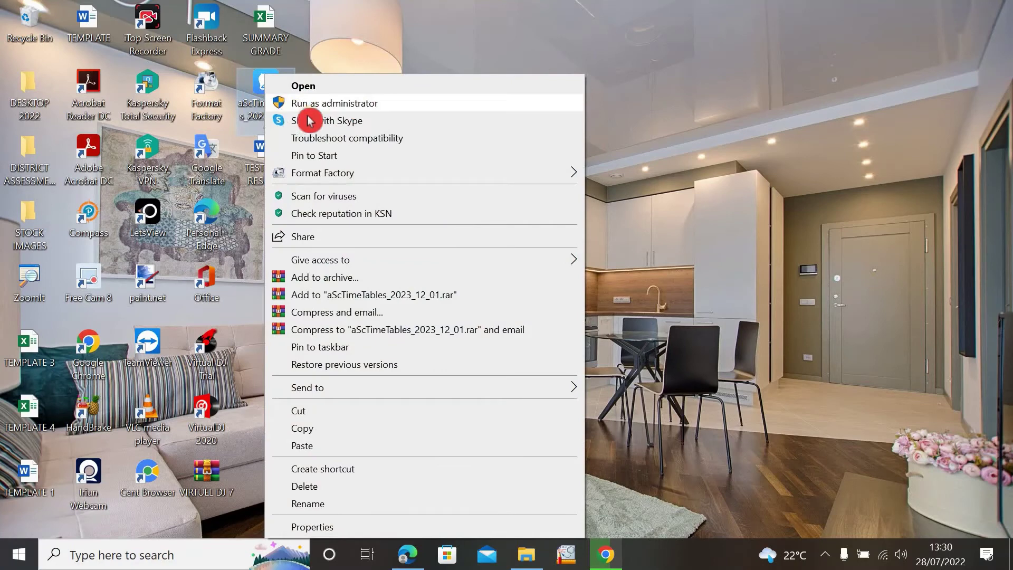
Run the installer as administrator, allowing it past the SmartScreen warning
left_click(388, 106)
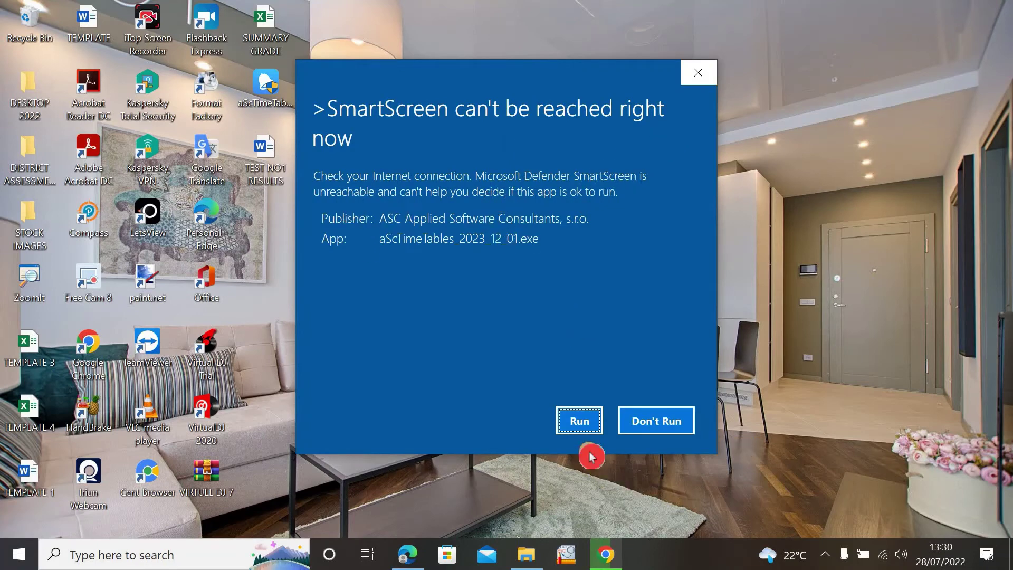
left_click(561, 419)
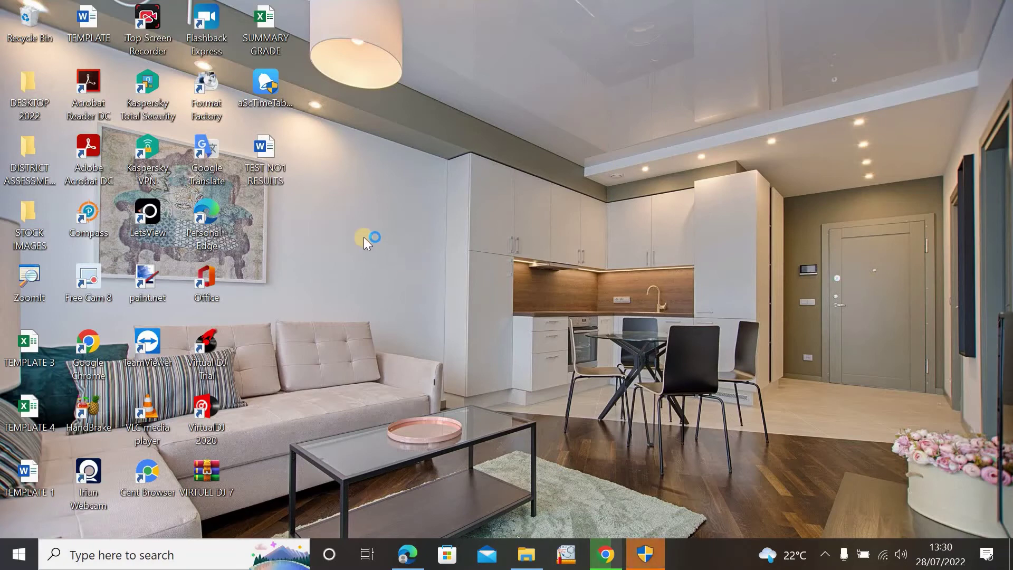
left_click(640, 558)
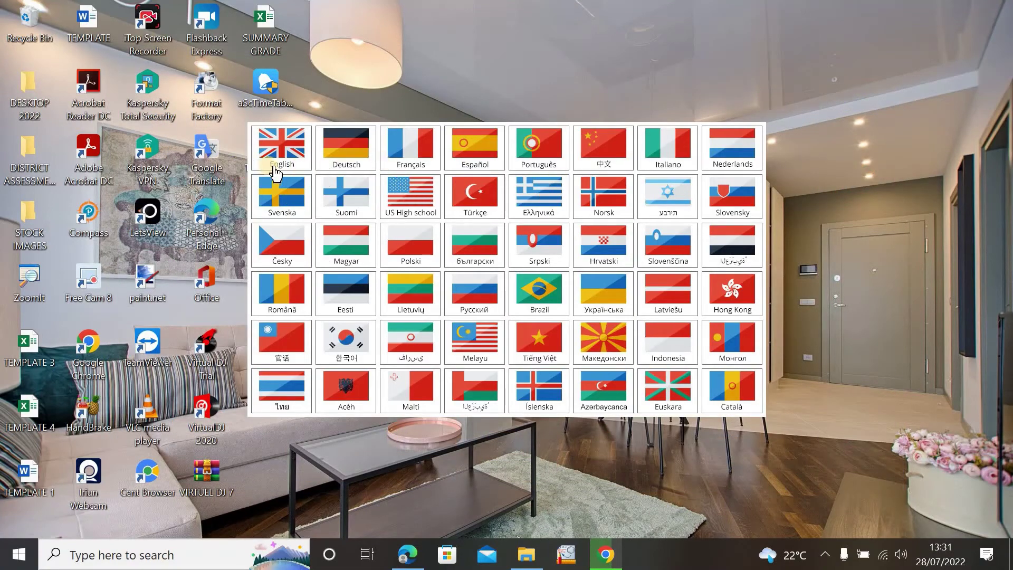
Pick English (UK flag) from the language grid as the setup language
left_click(381, 160)
left_click(274, 158)
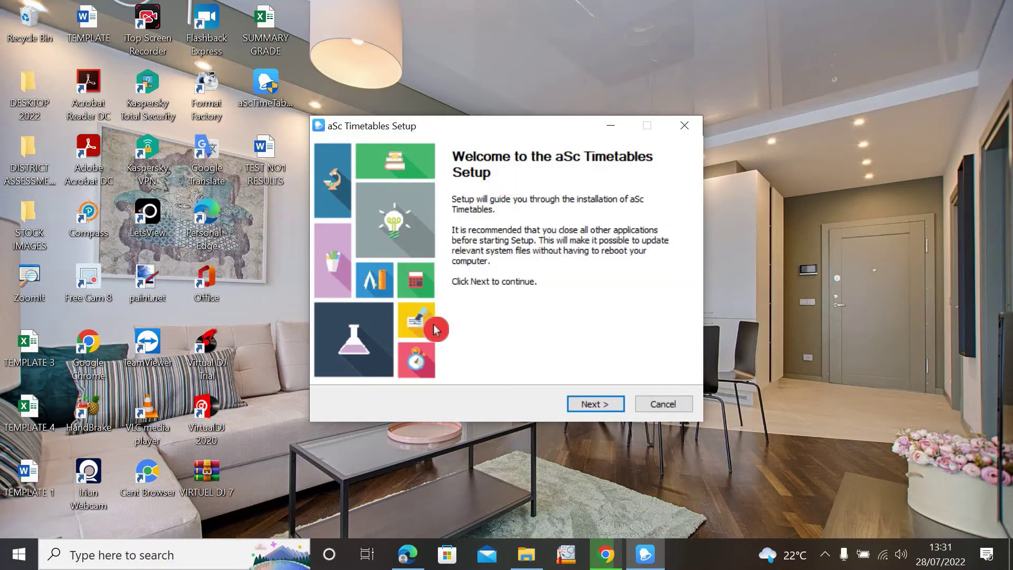
Move past the welcome page, scroll through the license text, and agree to it
left_click(599, 414)
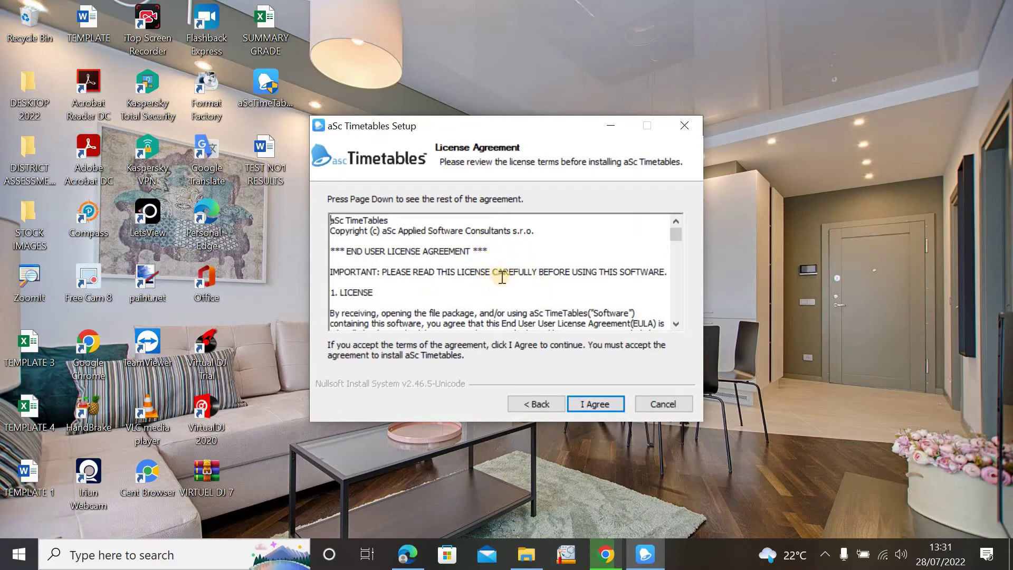
scroll(502, 278, "down", 5)
scroll(499, 272, "down", 5)
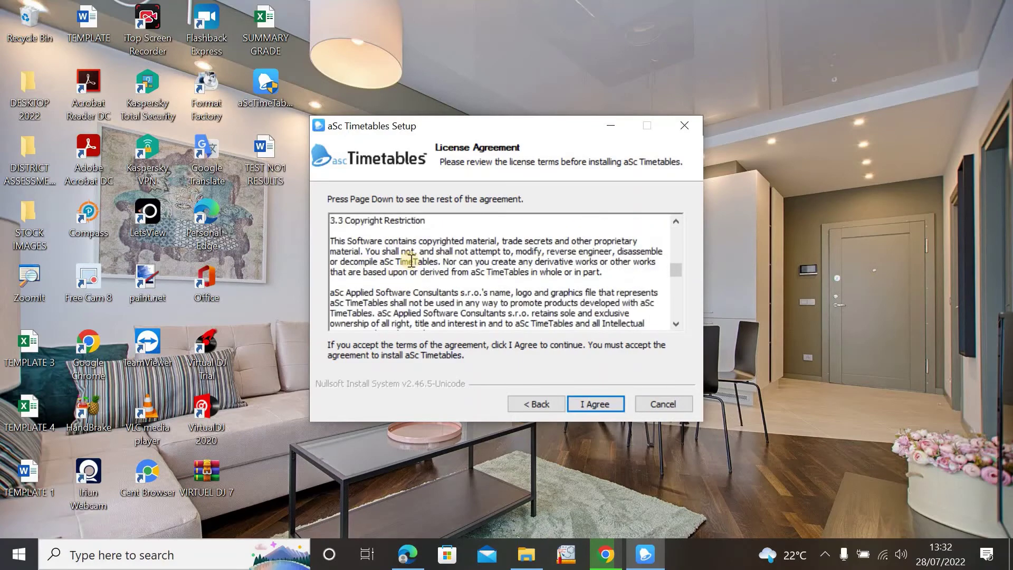
scroll(477, 253, "down", 5)
scroll(474, 253, "down", 6)
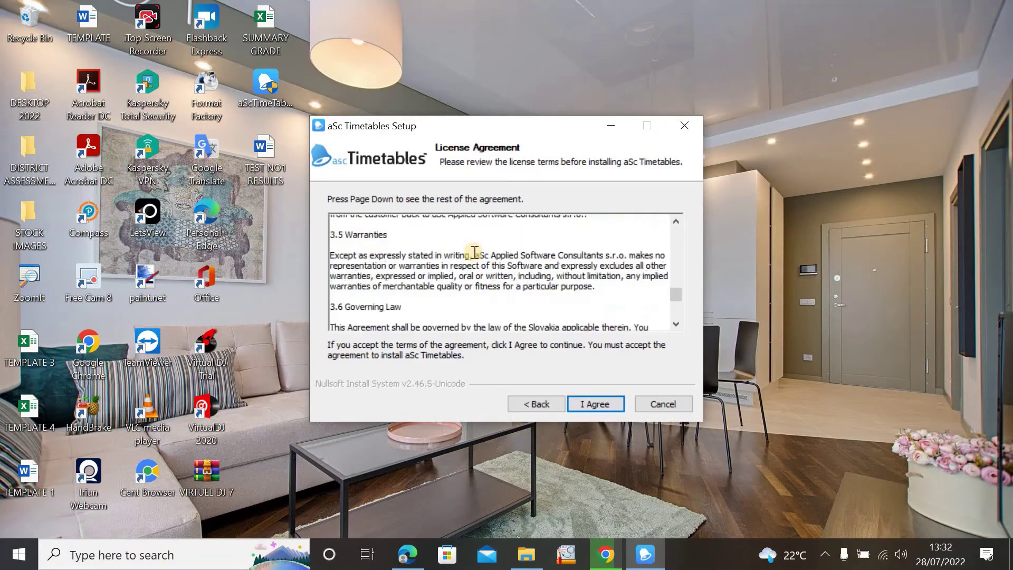
left_click(568, 409)
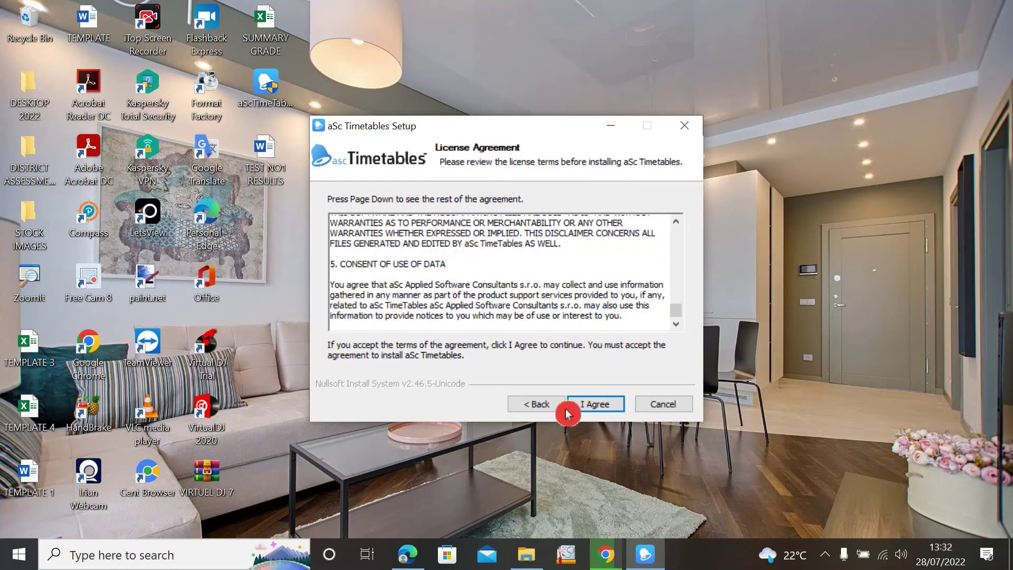
left_click(608, 407)
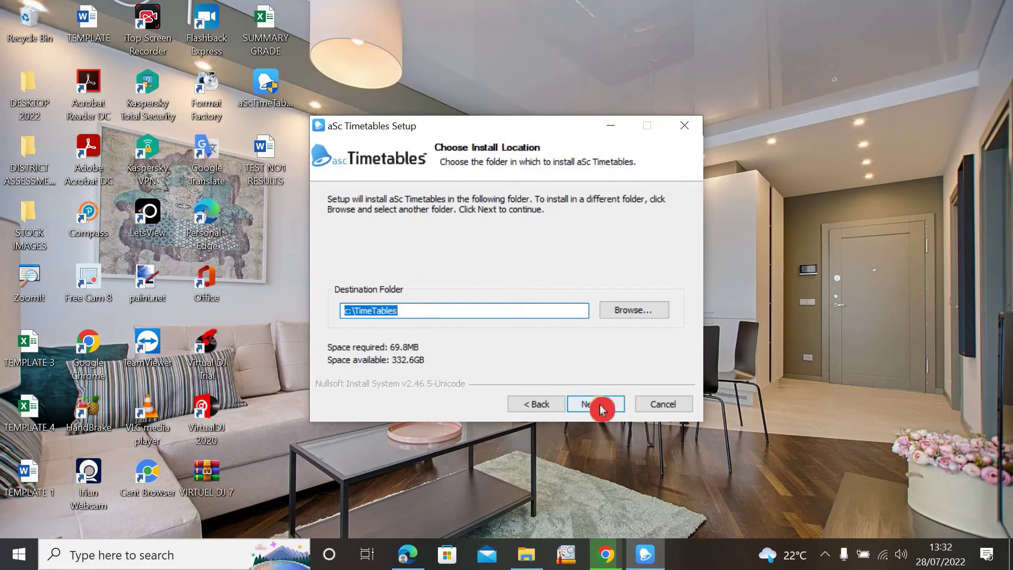
Install to the default TimeTables folder with the aSc Timetables Start Menu folder, then finish
left_click(601, 405)
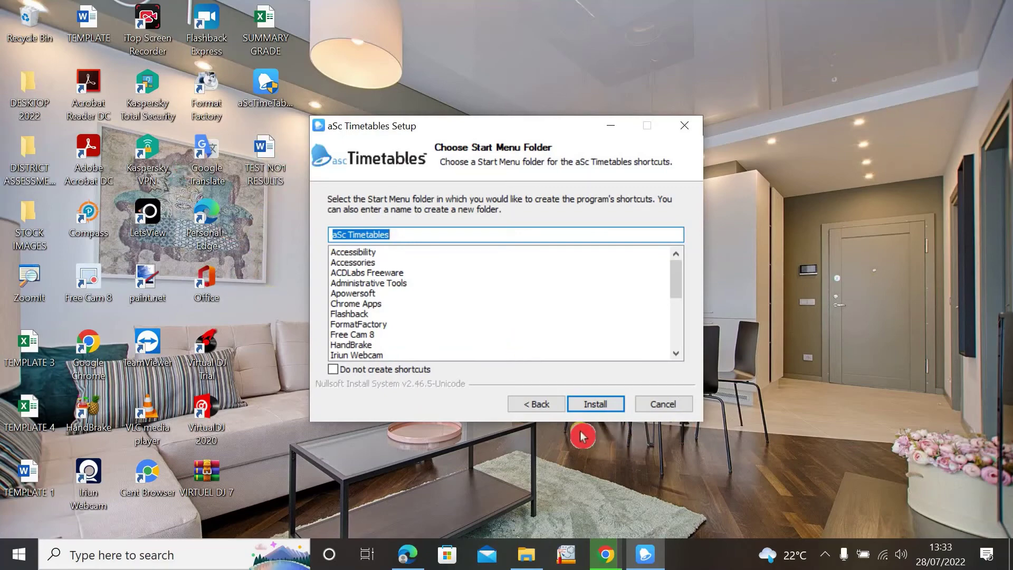
left_click(596, 408)
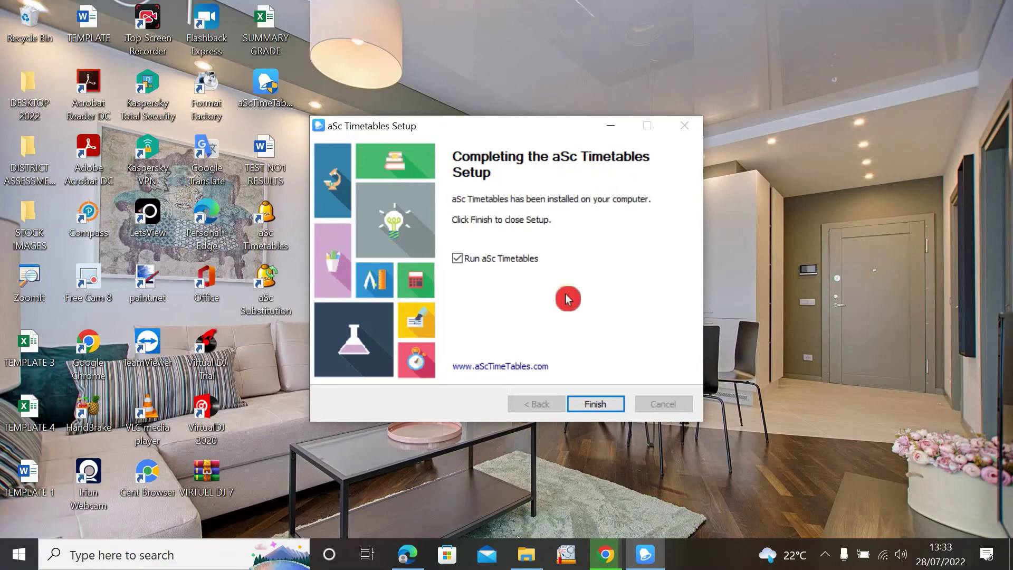
left_click(607, 391)
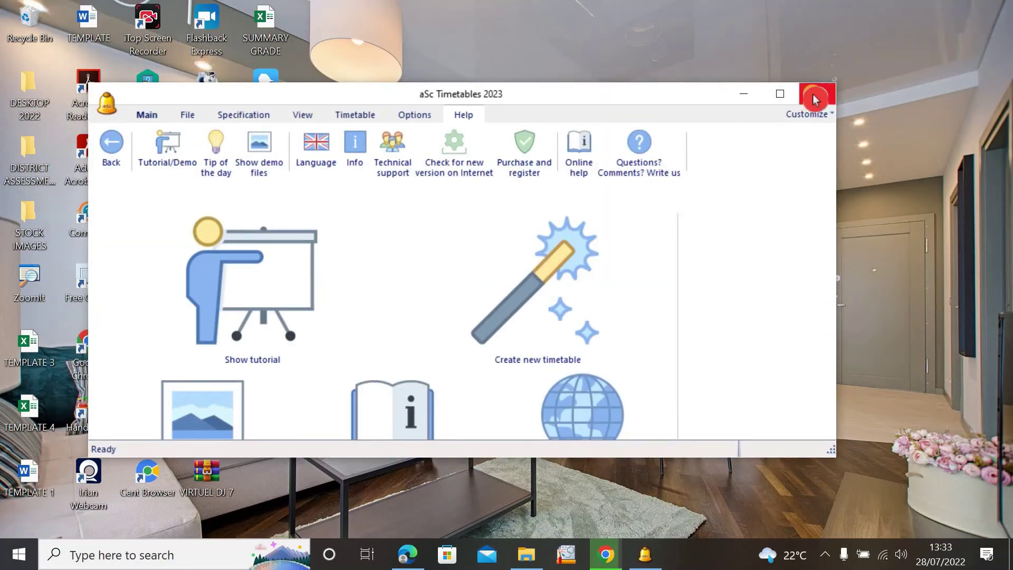
Close the aSc Timetables 2023 window that launched after setup
left_click(812, 92)
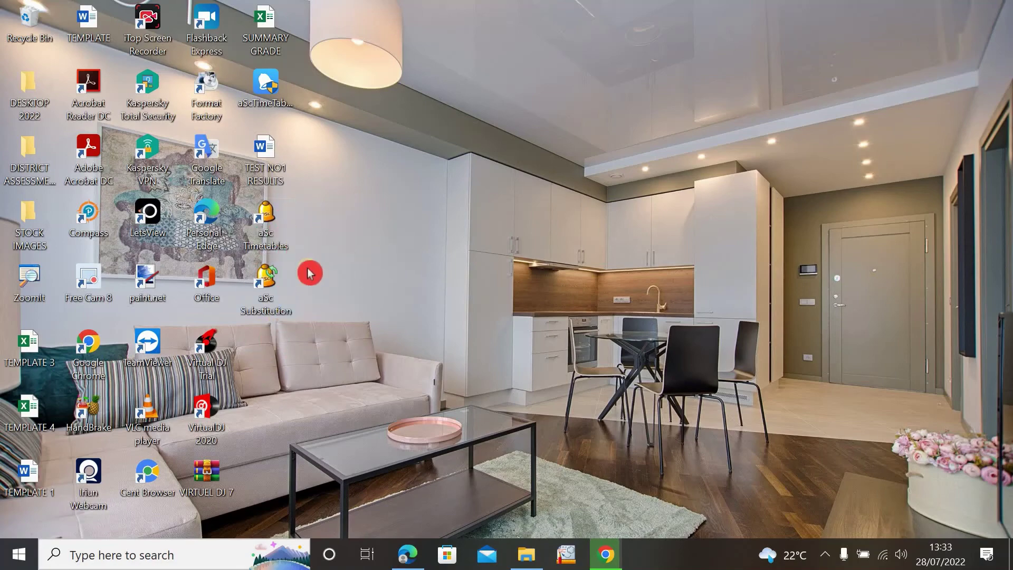
Move the aSc Substitution shortcut beside VIRTUEL DJ 7 and open aSc Timetables maximized
left_click_drag(274, 290, 280, 477)
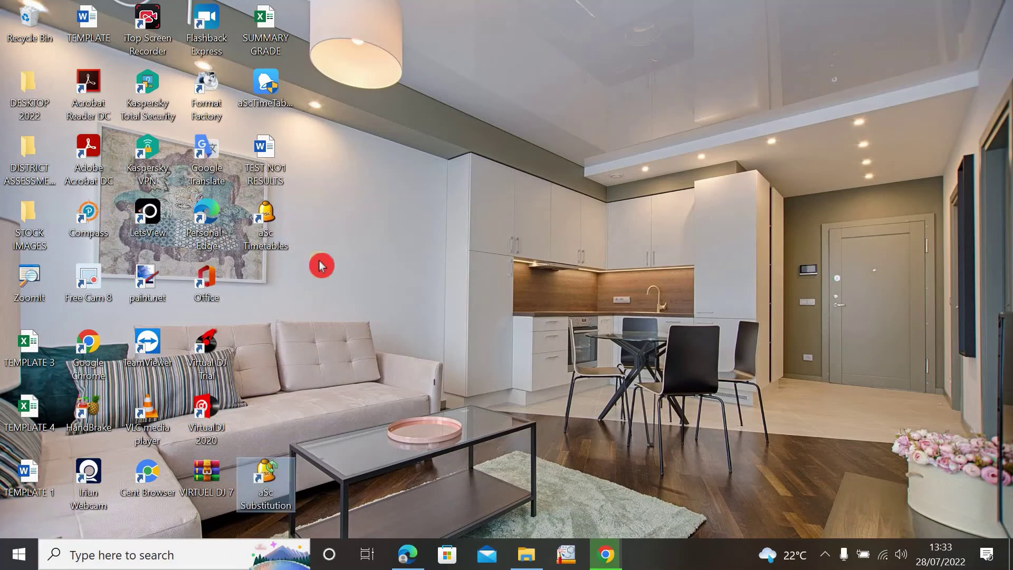
left_click(295, 288)
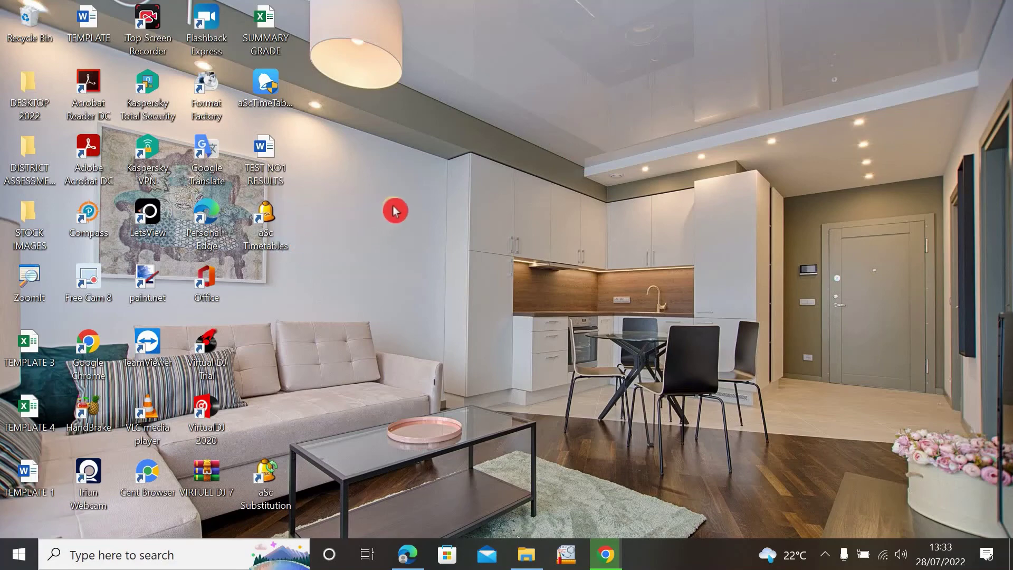
double_click(274, 221)
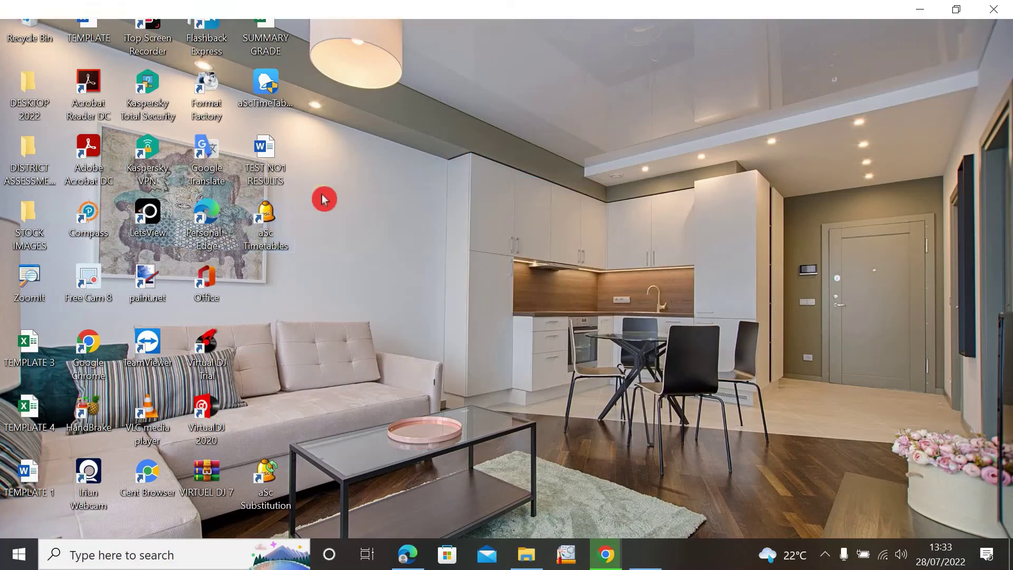
left_click(828, 110)
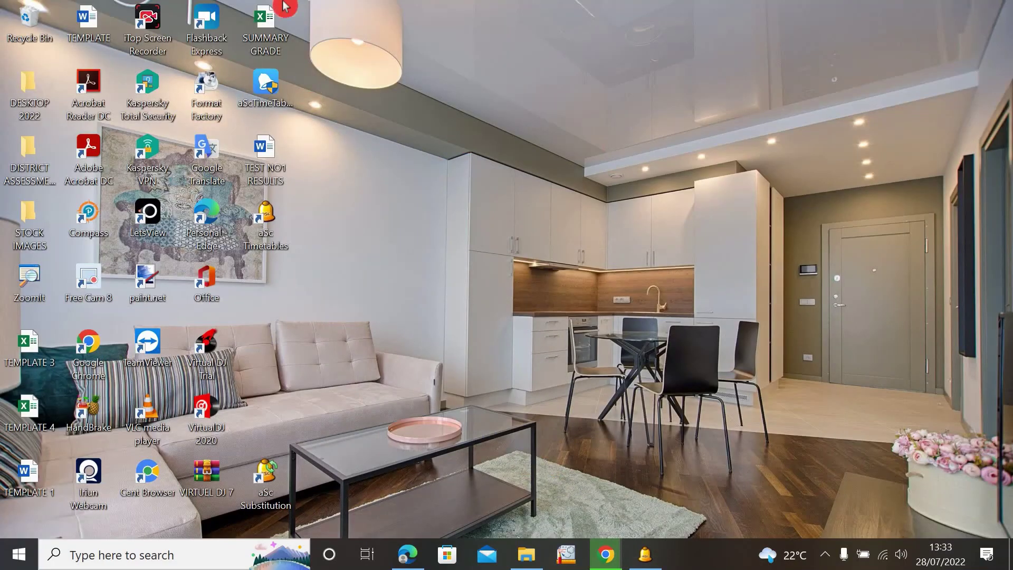
Drag the installer to the Recycle Bin, close the icon gap, and reopen aSc Timetables maximized
left_click_drag(266, 87, 29, 32)
left_click_drag(267, 158, 265, 100)
left_click_drag(264, 233, 296, 188)
double_click(262, 173)
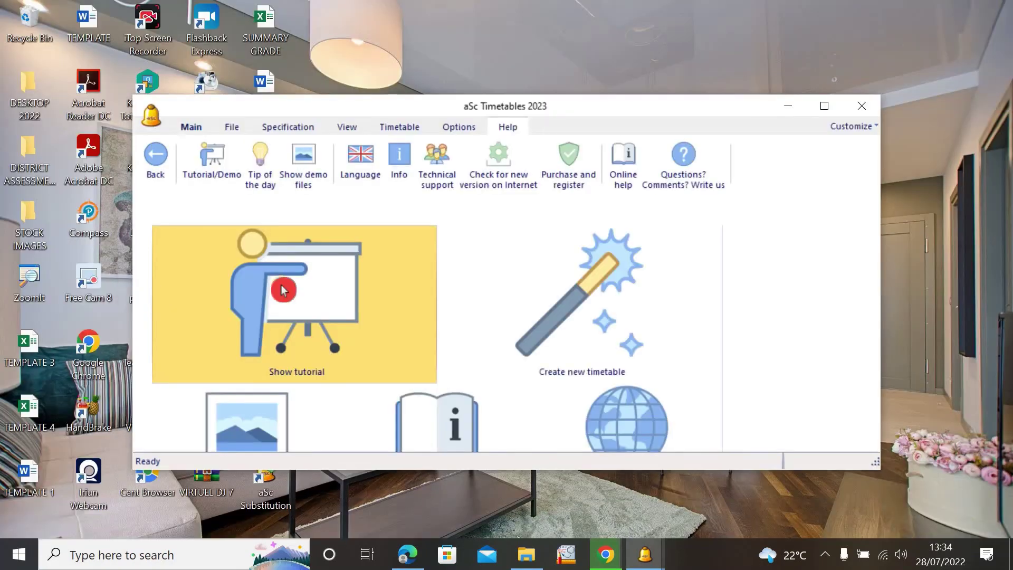
left_click(826, 108)
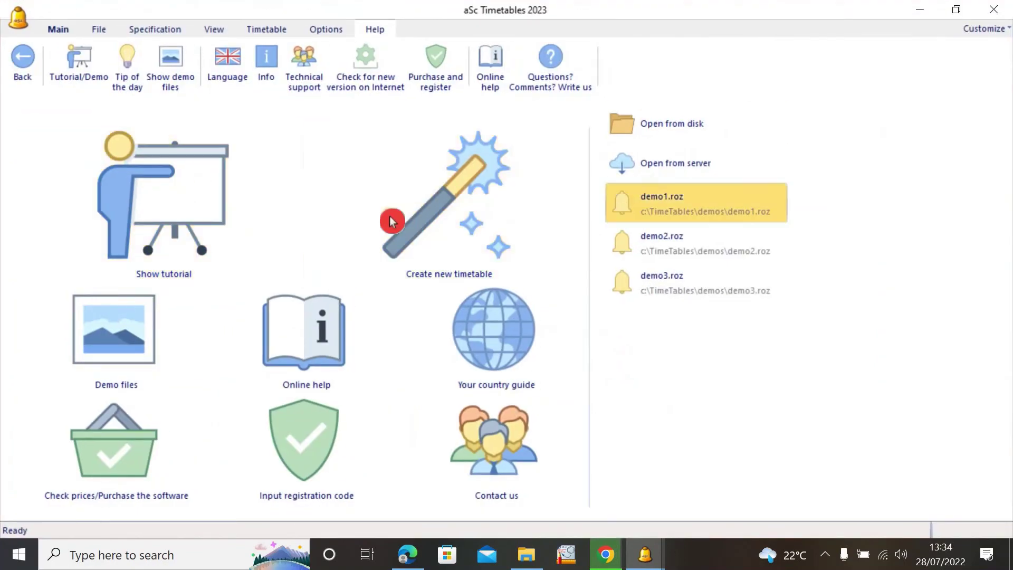